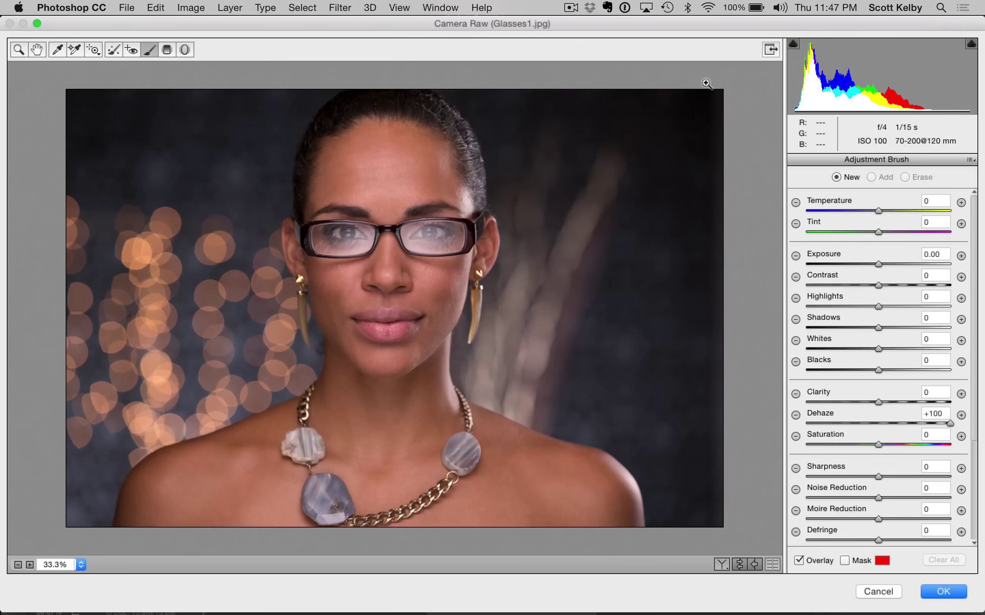
- Try to cut the glare by painting Dehaze +100 over both eyeglass lenses with the Adjustment Brush
key("super+equal")
key("super+equal")
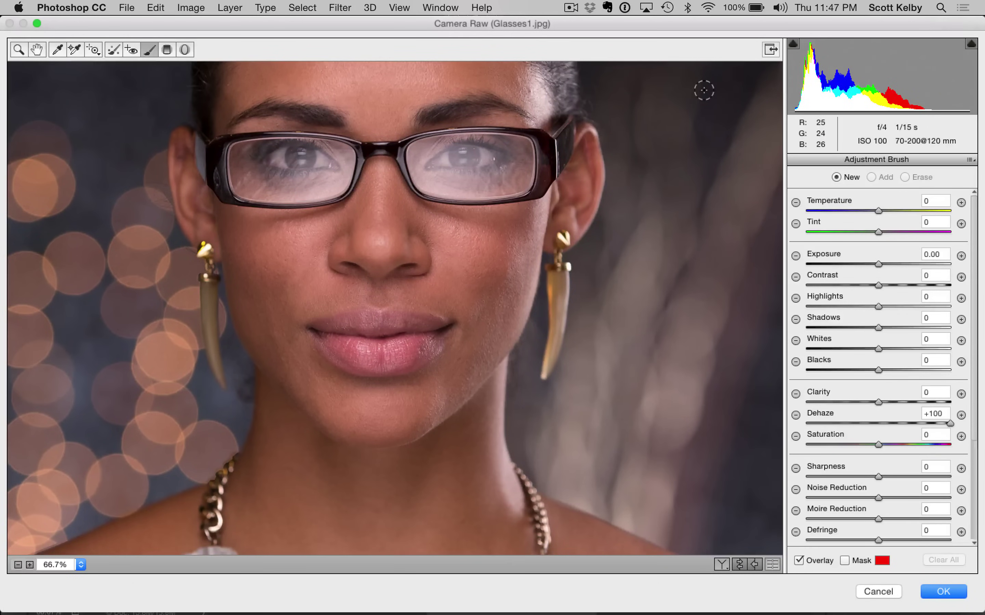
left_click_drag(618, 231, 630, 291)
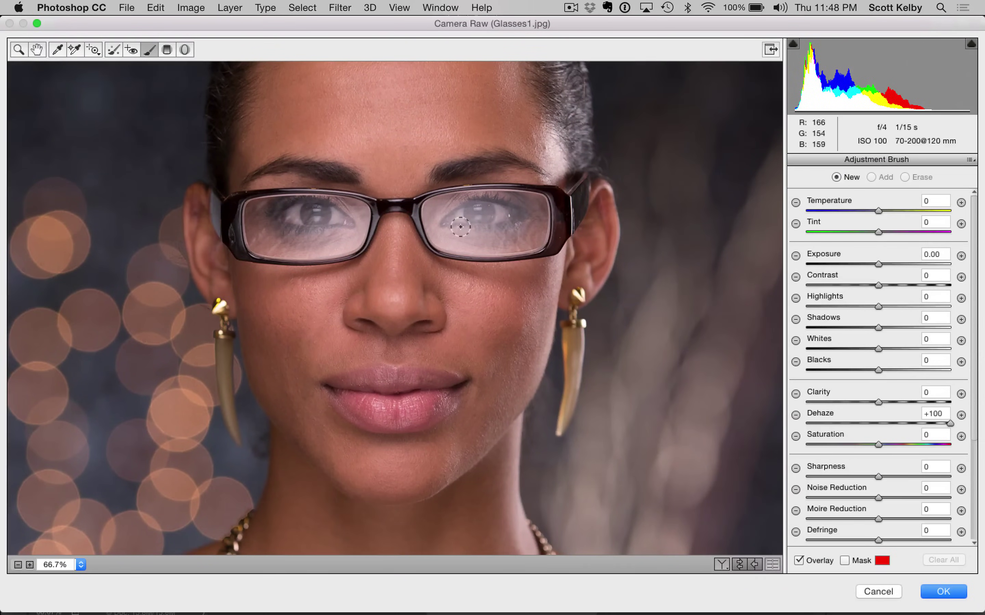
mouse_move(464, 231)
left_mouse_down()
mouse_move(489, 238)
mouse_move(482, 244)
mouse_move(469, 214)
mouse_move(513, 218)
mouse_move(527, 238)
mouse_move(454, 224)
mouse_move(456, 210)
mouse_move(484, 240)
mouse_move(472, 220)
left_mouse_up()
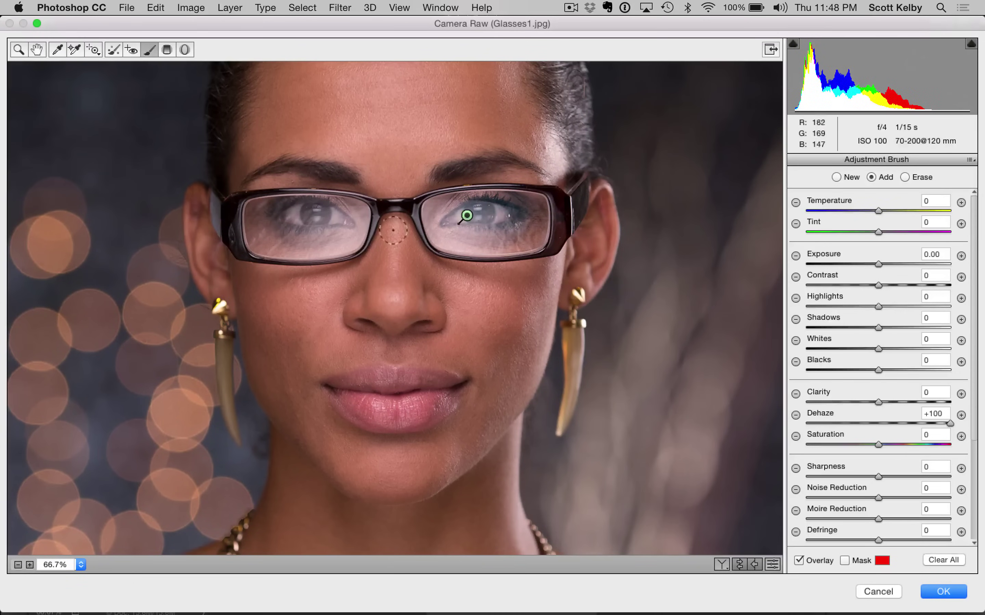
mouse_move(340, 239)
left_mouse_down()
mouse_move(257, 239)
mouse_move(291, 227)
mouse_move(268, 227)
mouse_move(286, 219)
mouse_move(268, 226)
mouse_move(271, 245)
mouse_move(321, 243)
mouse_move(347, 233)
mouse_move(342, 214)
mouse_move(340, 241)
mouse_move(272, 246)
mouse_move(337, 245)
mouse_move(347, 220)
left_mouse_up()
mouse_move(468, 213)
left_mouse_down()
mouse_move(496, 235)
mouse_move(518, 232)
mouse_move(445, 238)
mouse_move(438, 212)
mouse_move(450, 239)
mouse_move(467, 240)
left_mouse_up()
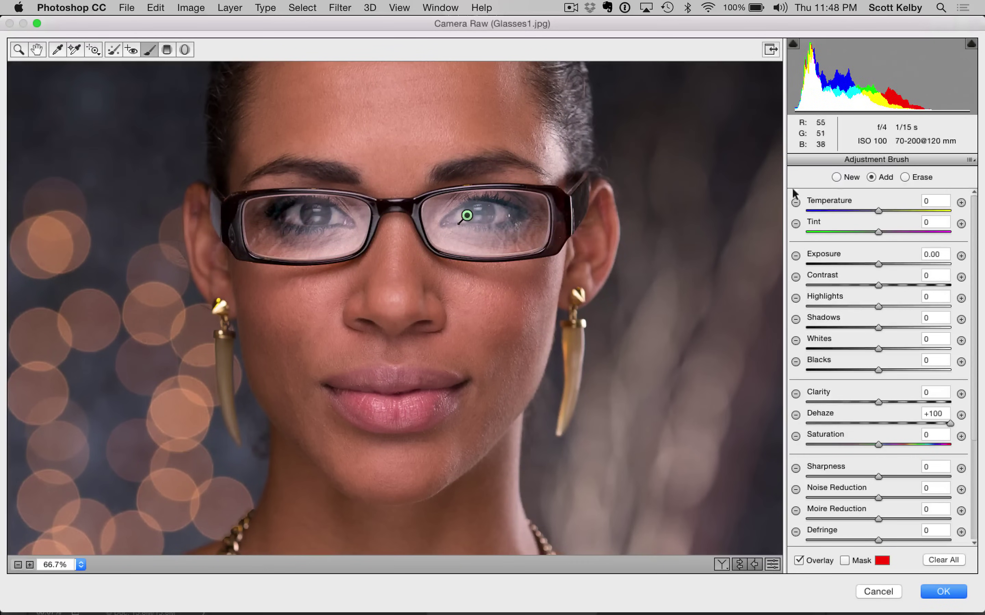
- Start a new brush adjustment and paint a second pass of Dehaze +100 over both lenses
left_click(835, 177)
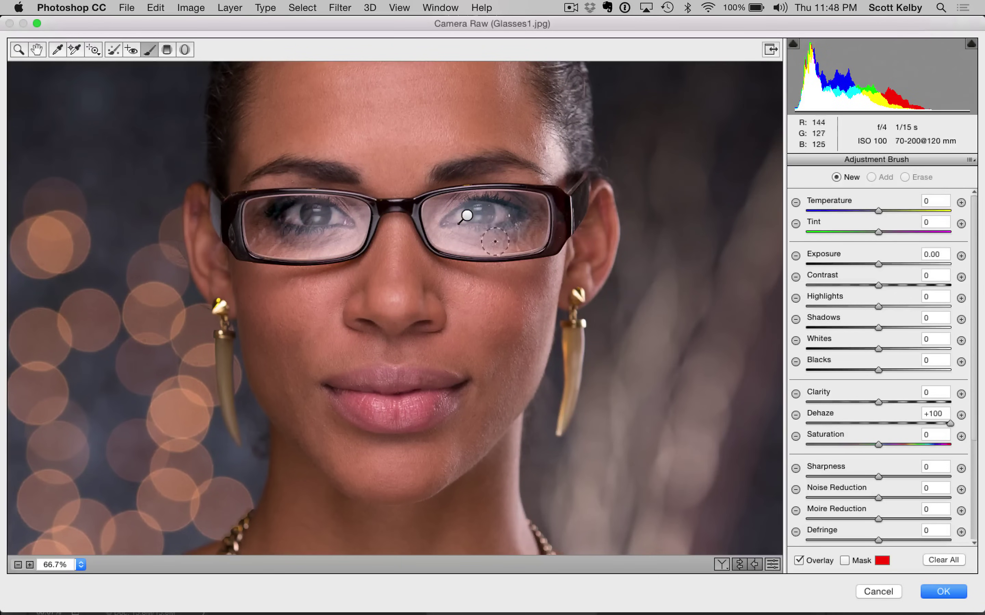
mouse_move(431, 232)
left_mouse_down()
mouse_move(438, 220)
mouse_move(456, 241)
mouse_move(438, 217)
mouse_move(443, 208)
mouse_move(435, 216)
left_mouse_up()
mouse_move(352, 243)
left_mouse_down()
mouse_move(349, 222)
mouse_move(286, 248)
mouse_move(319, 254)
mouse_move(287, 254)
mouse_move(347, 242)
mouse_move(350, 214)
mouse_move(348, 237)
mouse_move(322, 257)
left_mouse_up()
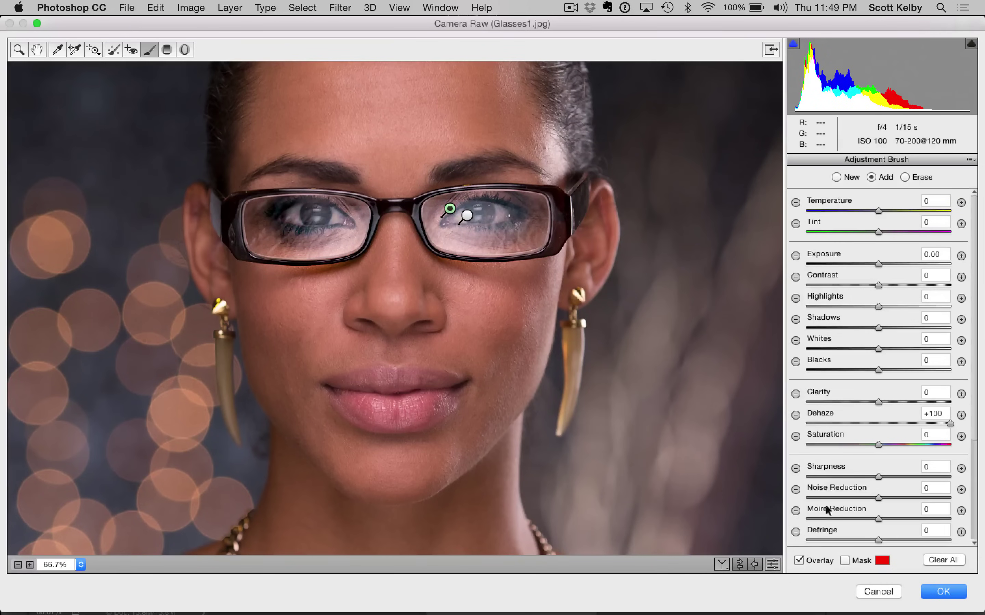
- Hide the brush pin overlay and toggle the preview to compare the lenses before and after dehazing
left_click(797, 560)
key("p")
key("p")
key("p")
key("p")
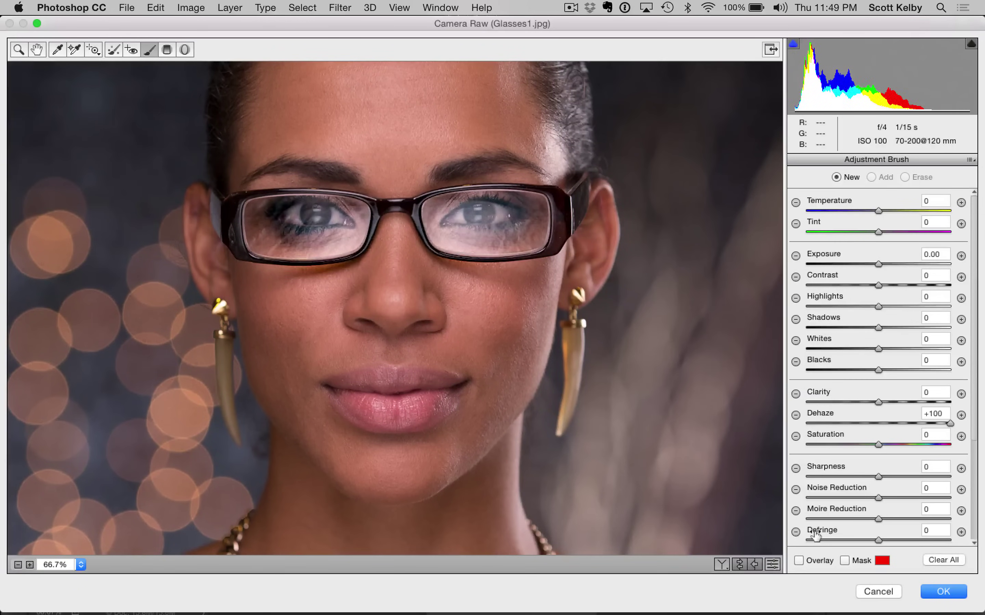
key("p")
key("p")
key("p")
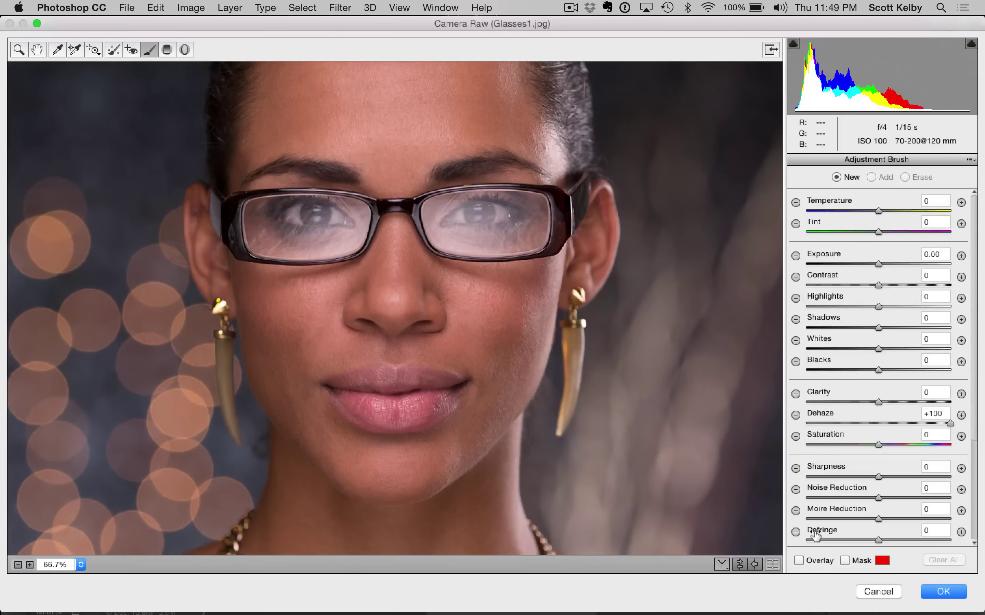
key("p")
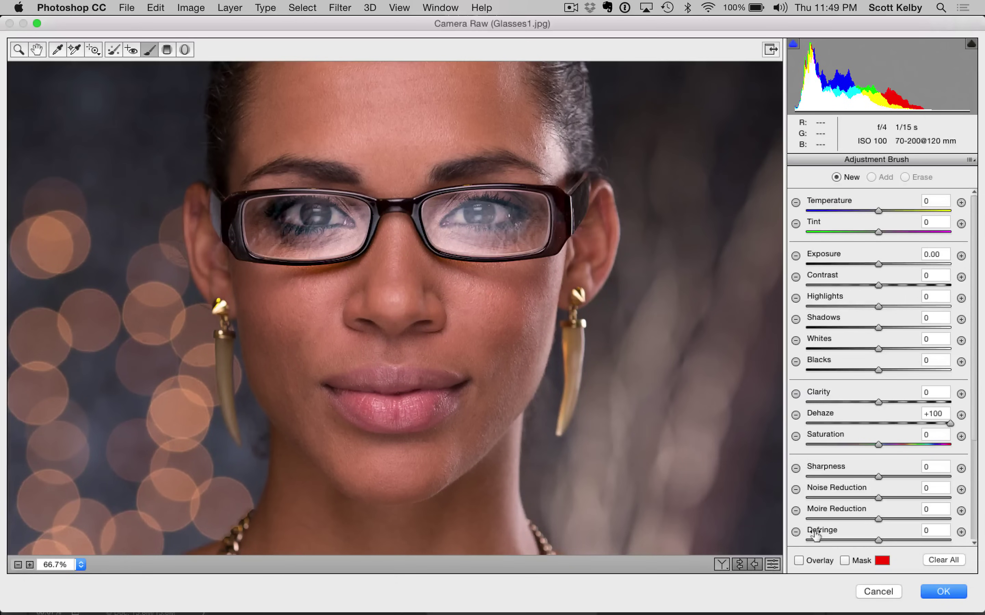
- Discard the Camera Raw adjustments to Glasses1.jpg and return to the document
key("super+minus")
key("super+minus")
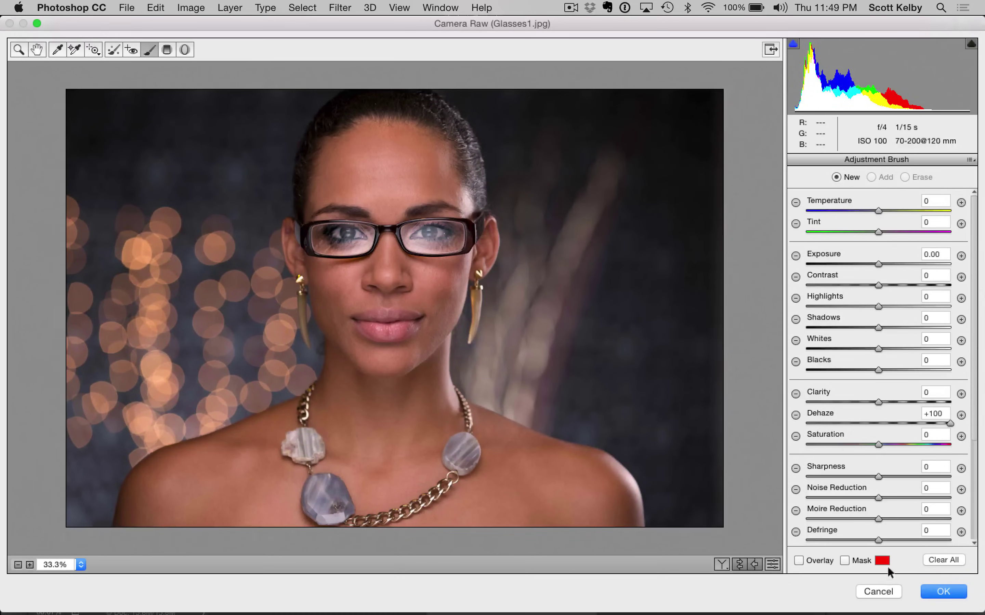
left_click(876, 591)
key("super+minus")
key("super+minus")
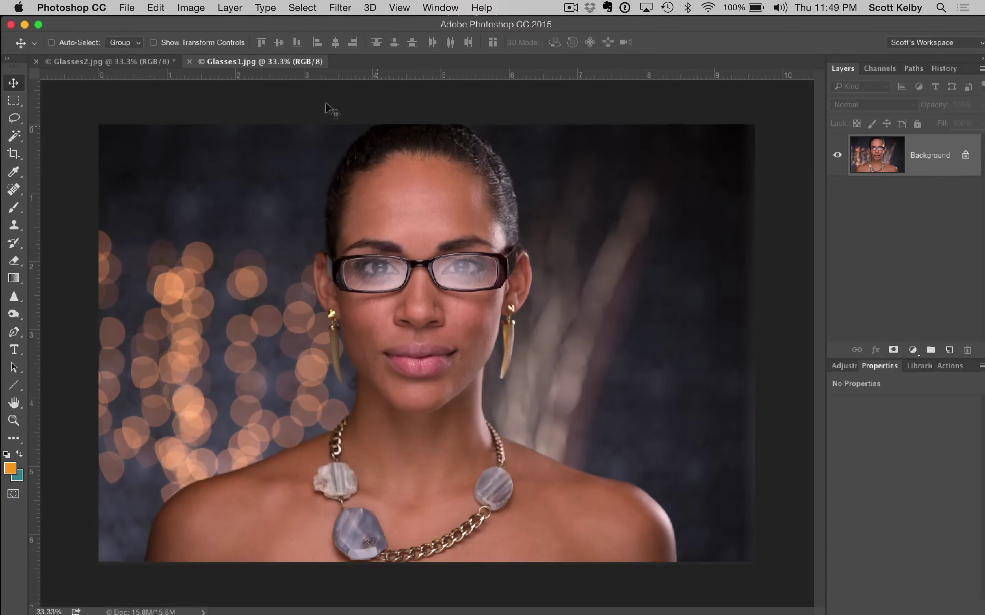
- Copy the entire Glasses2.jpg photo and paste it into Glasses1.jpg as a new layer
left_click(144, 61)
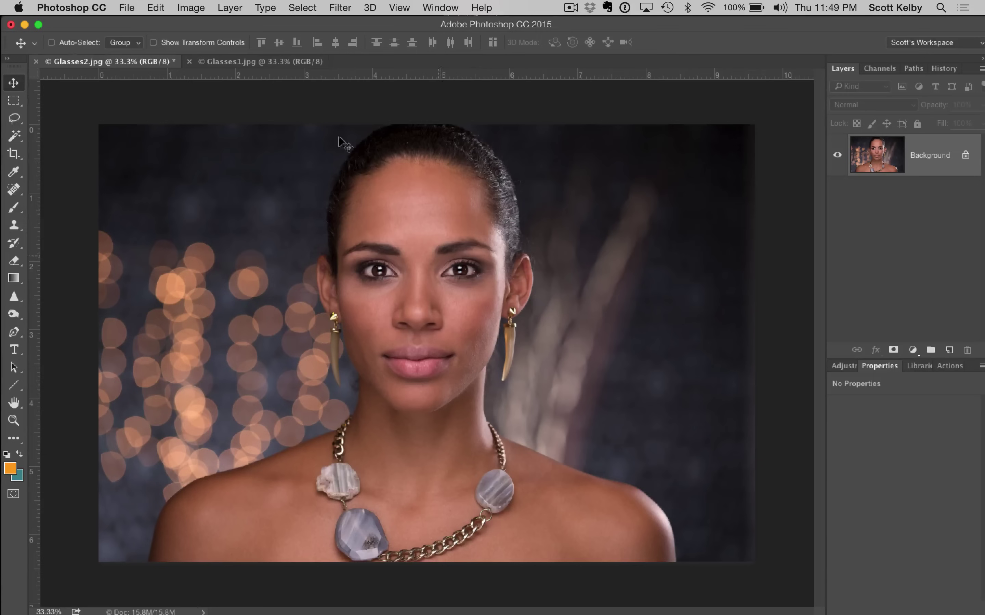
key("super+a")
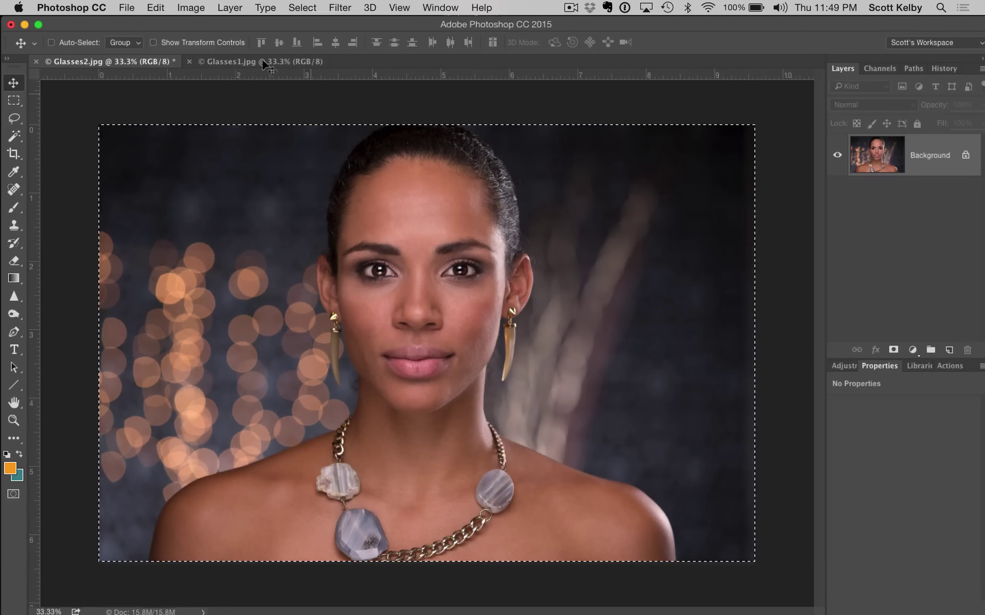
left_click(155, 7)
left_click(182, 107)
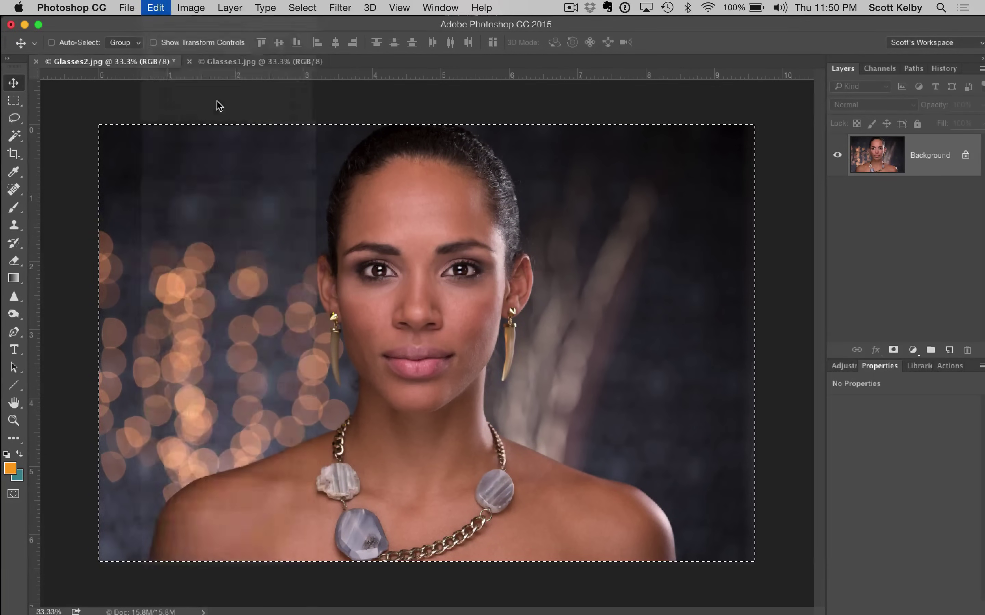
left_click(251, 62)
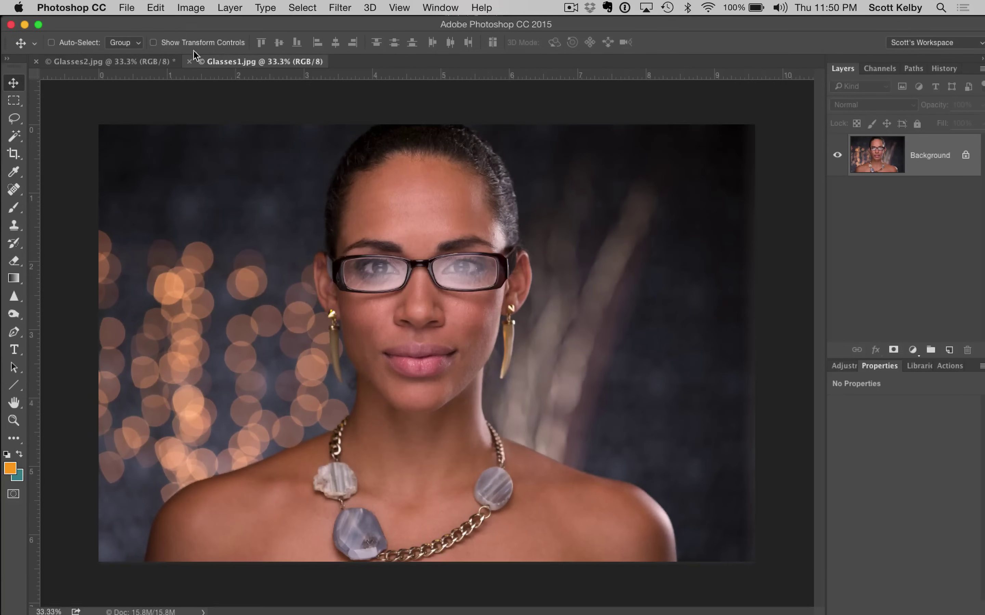
left_click(156, 8)
left_click(301, 134)
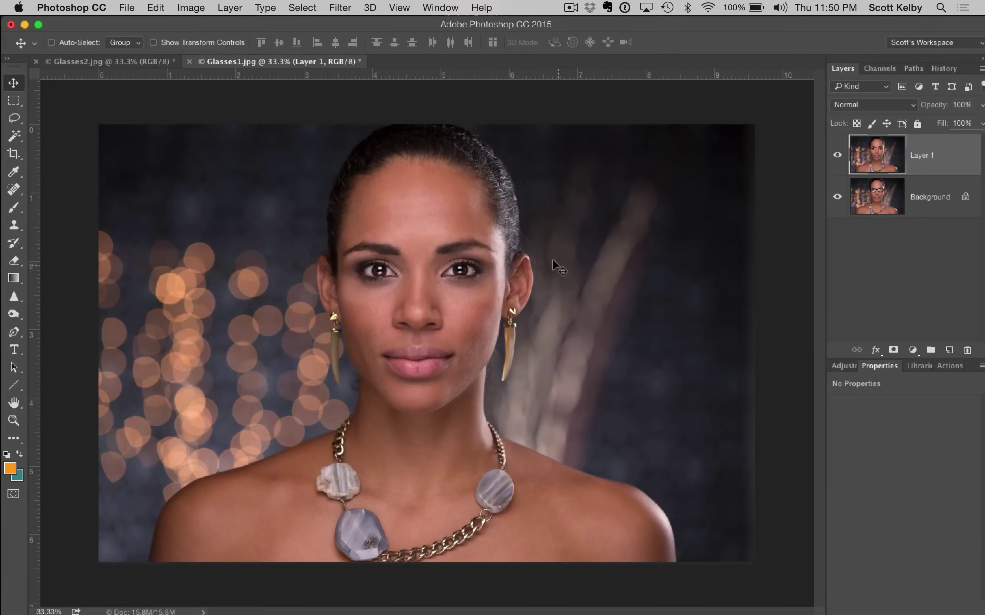
- Try Auto-Align Layers on Layer 1 and the Background layer
left_click(925, 198)
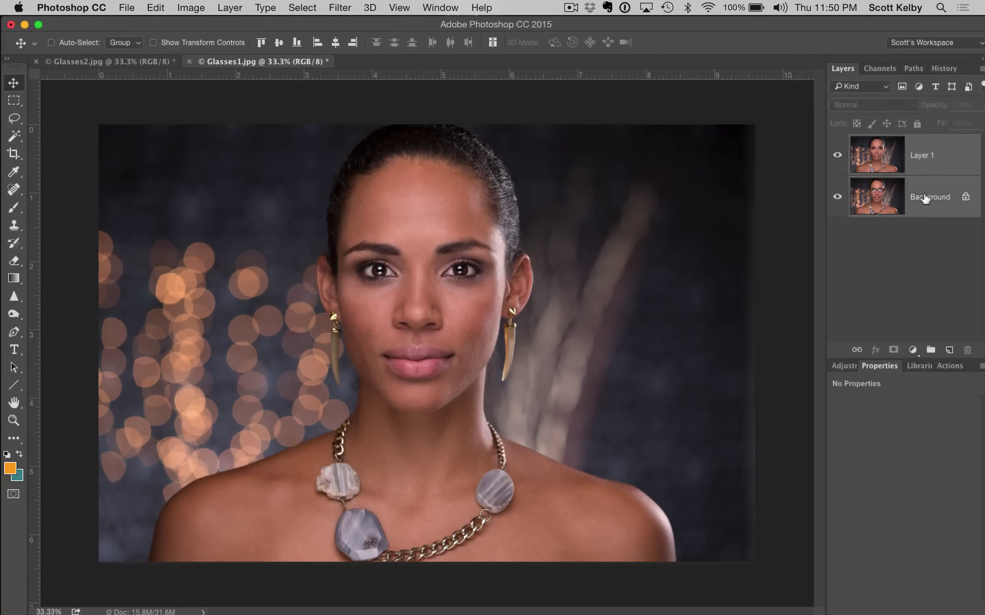
left_click(155, 7)
left_click(256, 312)
left_click(662, 165)
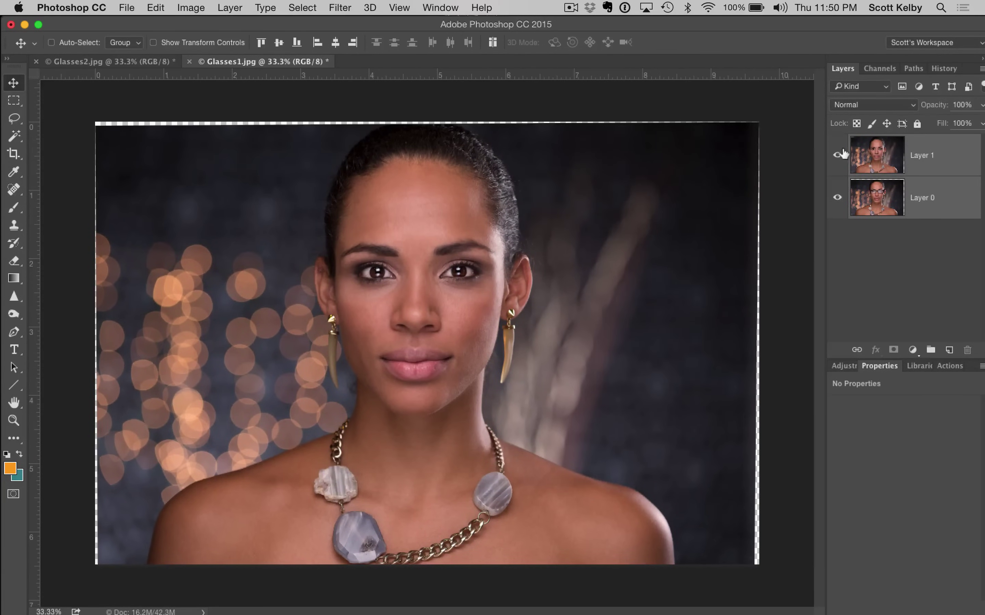
- Toggle Layer 1's visibility to check how the two photos line up, and undo the auto-alignment
left_click(884, 151)
left_click(836, 155)
left_click(837, 155)
left_click(836, 155)
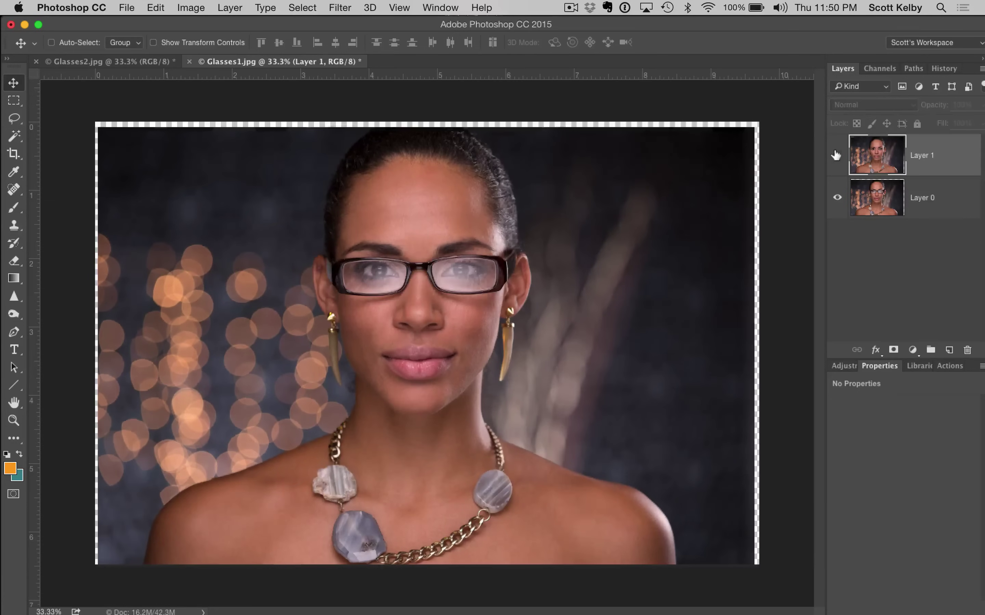
left_click(836, 156)
left_click(836, 155)
left_click(837, 155)
left_click(837, 155)
left_click(836, 155)
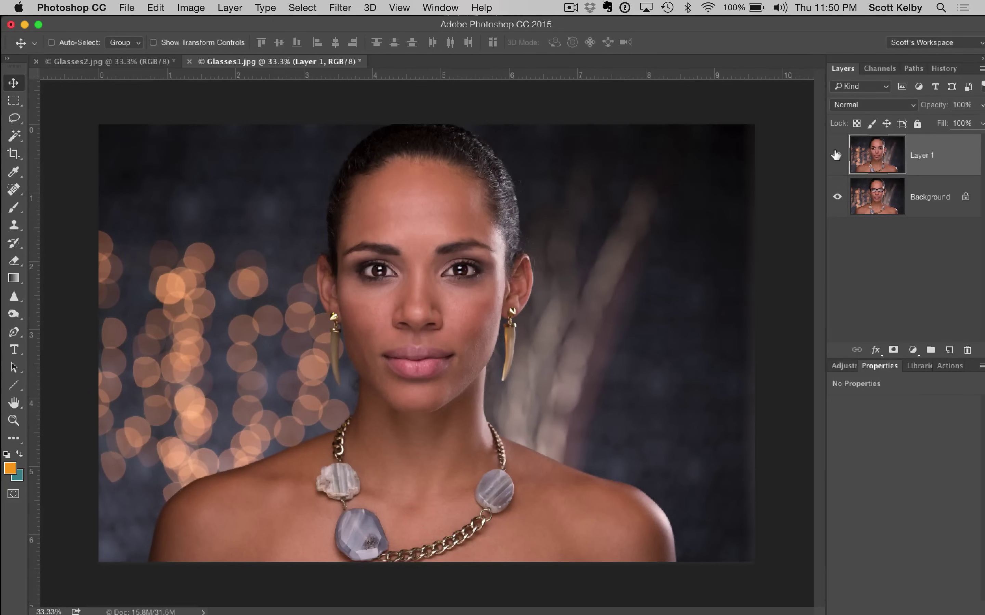
- With Layer 1 at 65% opacity, shift it slightly up and right to match the eyes behind the glasses, and restore it to 100% opacity
key("super+1")
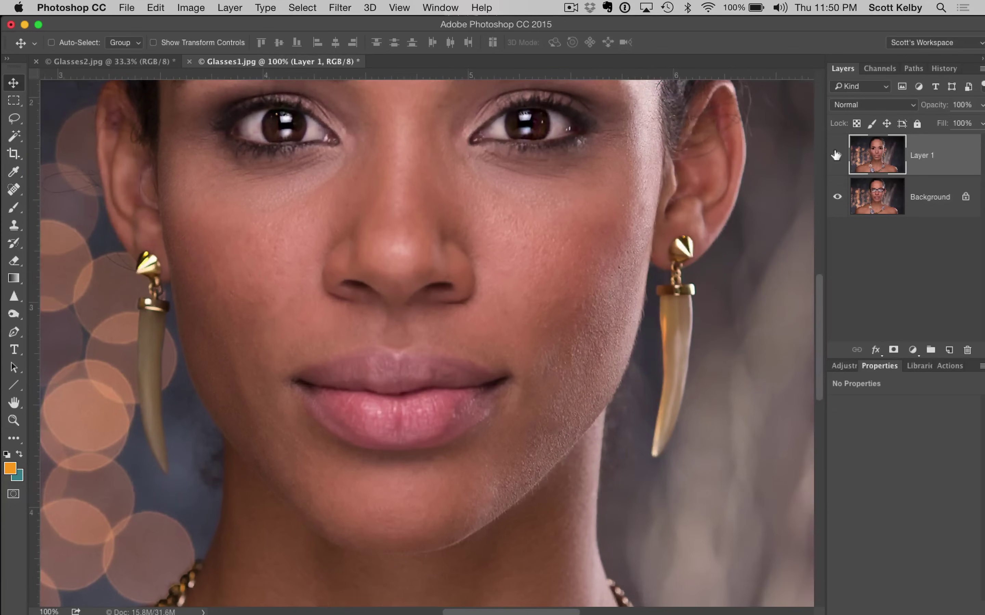
left_click_drag(547, 203, 534, 297)
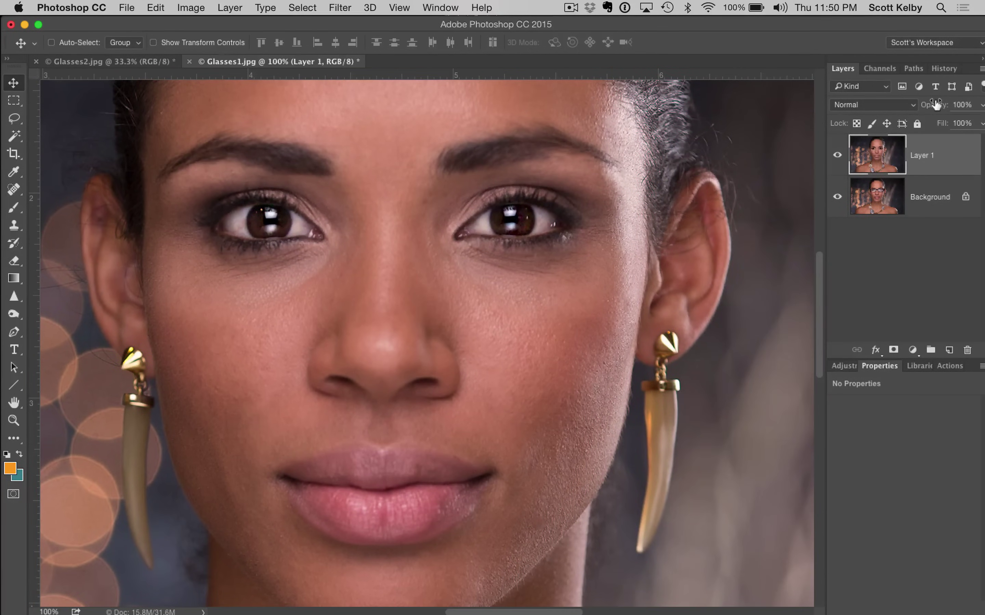
left_click_drag(935, 104, 914, 105)
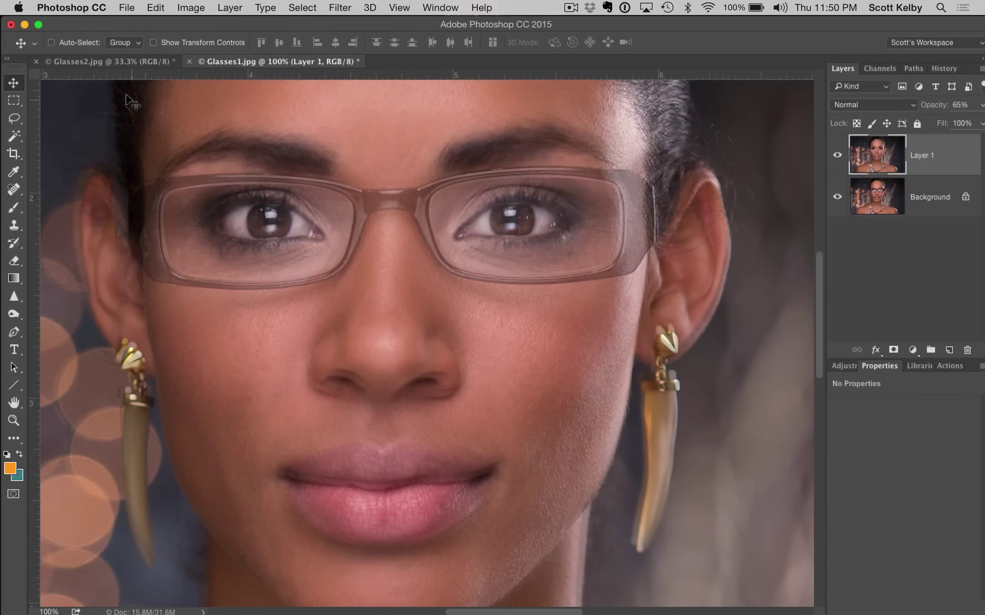
left_click_drag(508, 256, 515, 227)
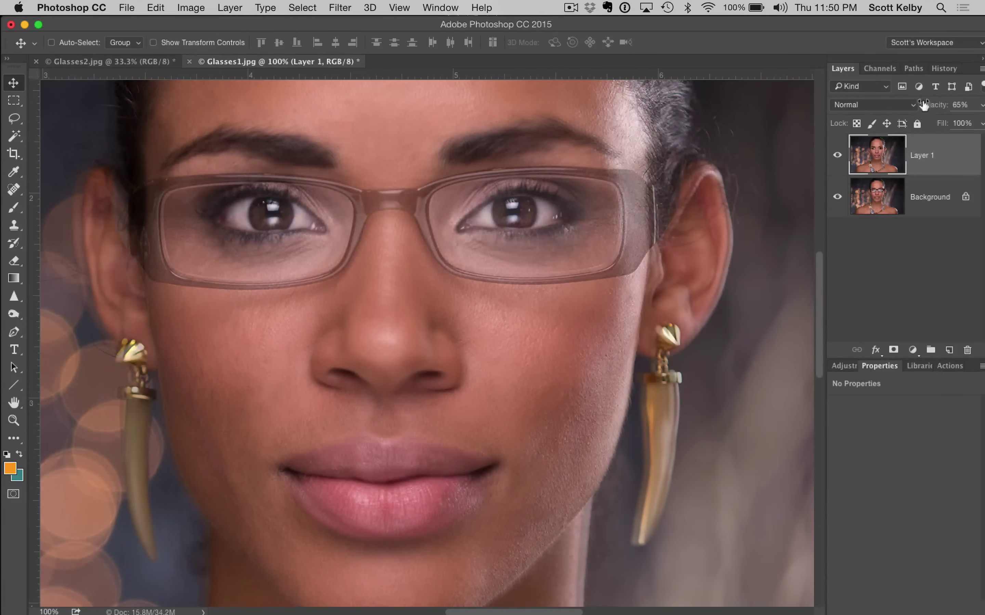
left_click_drag(924, 105, 983, 107)
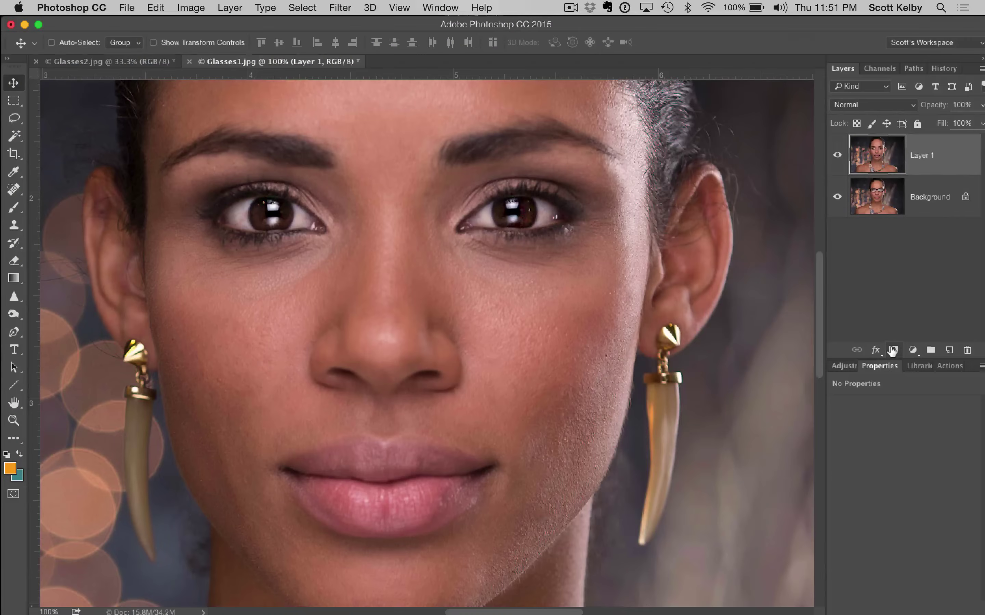
- Add a black mask to Layer 1 and paint both lens areas white, reducing the brush to 30 px near the frames
left_click(893, 350, "alt")
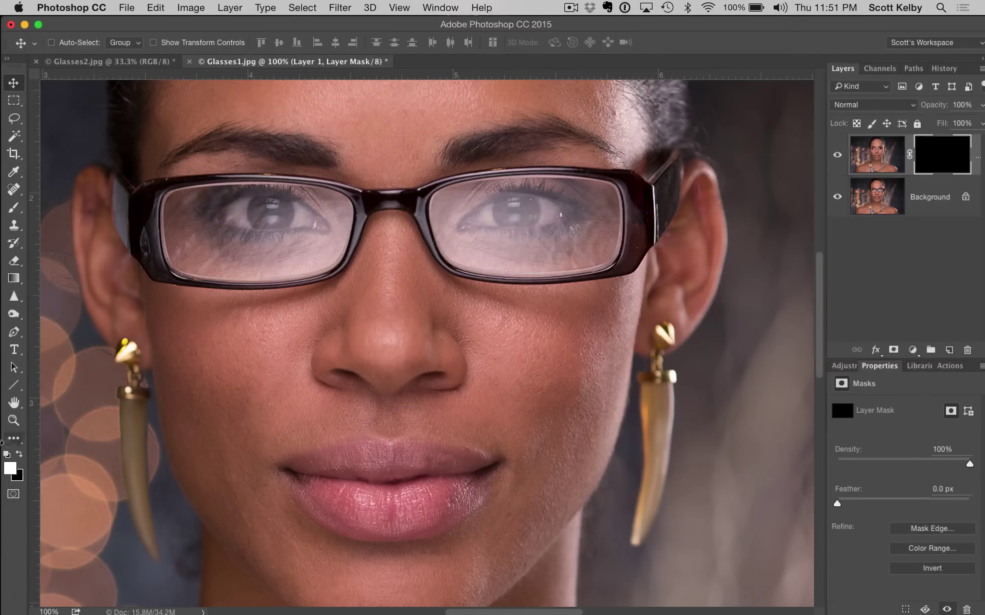
left_click(13, 207)
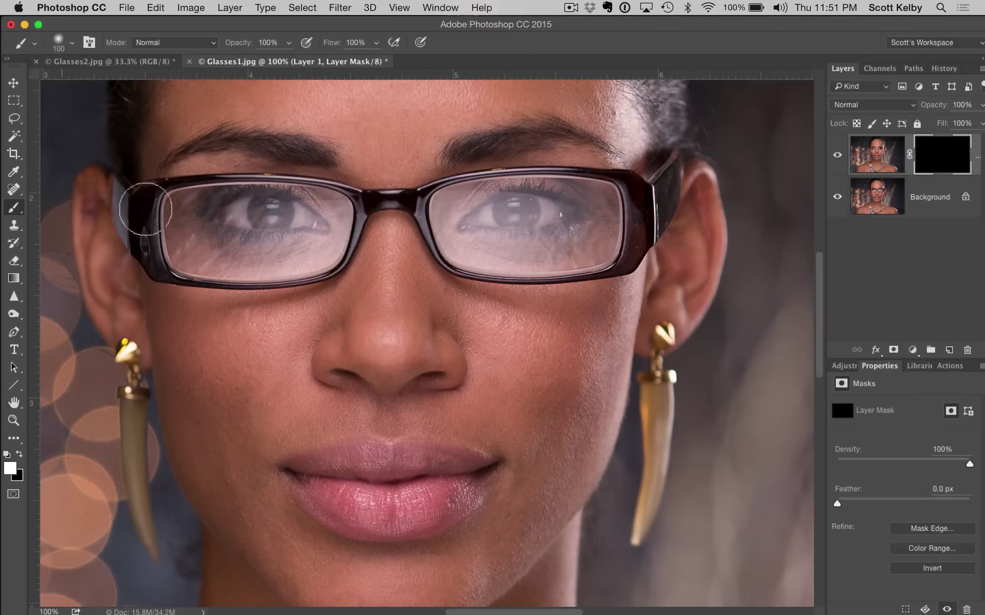
mouse_move(257, 226)
left_mouse_down()
mouse_move(286, 236)
mouse_move(199, 242)
mouse_move(327, 215)
mouse_move(288, 262)
mouse_move(208, 262)
mouse_move(193, 255)
mouse_move(194, 209)
mouse_move(185, 213)
mouse_move(206, 209)
mouse_move(189, 233)
mouse_move(189, 256)
mouse_move(186, 222)
mouse_move(235, 209)
mouse_move(293, 214)
mouse_move(319, 237)
mouse_move(327, 224)
mouse_move(277, 268)
mouse_move(298, 257)
mouse_move(188, 269)
mouse_move(266, 275)
mouse_move(323, 260)
mouse_move(340, 210)
mouse_move(236, 197)
mouse_move(181, 246)
mouse_move(185, 267)
mouse_move(284, 269)
mouse_move(317, 261)
mouse_move(338, 241)
mouse_move(452, 251)
mouse_move(439, 225)
mouse_move(558, 201)
mouse_move(455, 249)
mouse_move(441, 209)
mouse_move(464, 191)
mouse_move(434, 209)
mouse_move(497, 190)
mouse_move(586, 190)
mouse_move(610, 212)
mouse_move(593, 256)
mouse_move(505, 265)
mouse_move(468, 253)
mouse_move(541, 230)
left_mouse_up()
key("bracketleft")
key("bracketleft")
key("bracketleft")
key("bracketleft")
key("bracketleft")
key("bracketleft")
key("bracketleft")
mouse_move(484, 246)
left_mouse_down()
mouse_move(586, 216)
mouse_move(596, 220)
mouse_move(551, 252)
mouse_move(586, 238)
mouse_move(563, 209)
left_mouse_up()
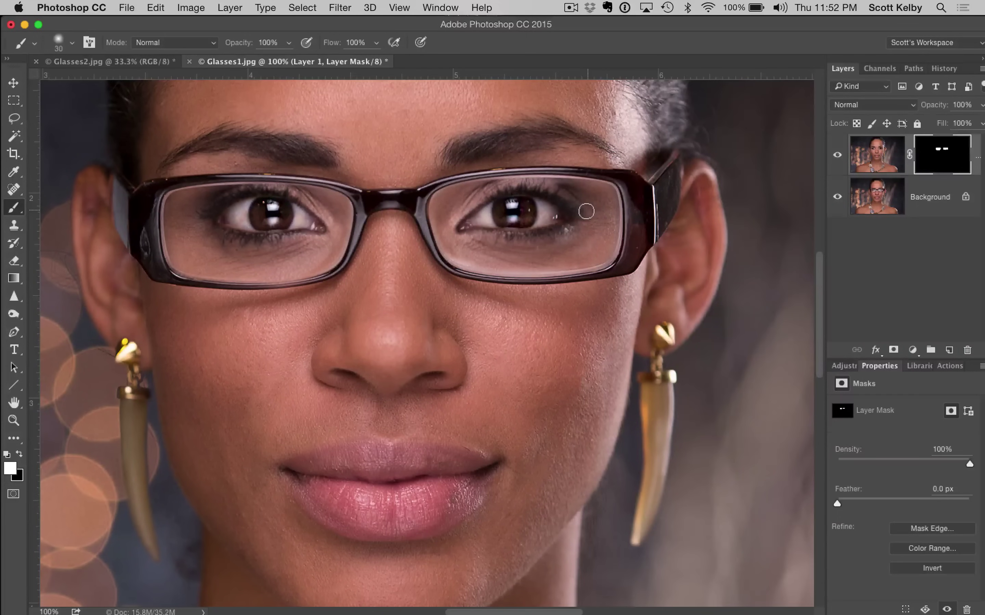
- Display Layer 1's mask alone, paint the missed grey spots in the right lens white, and return to the image
left_click(935, 161, "alt")
left_click_drag(499, 220, 550, 220)
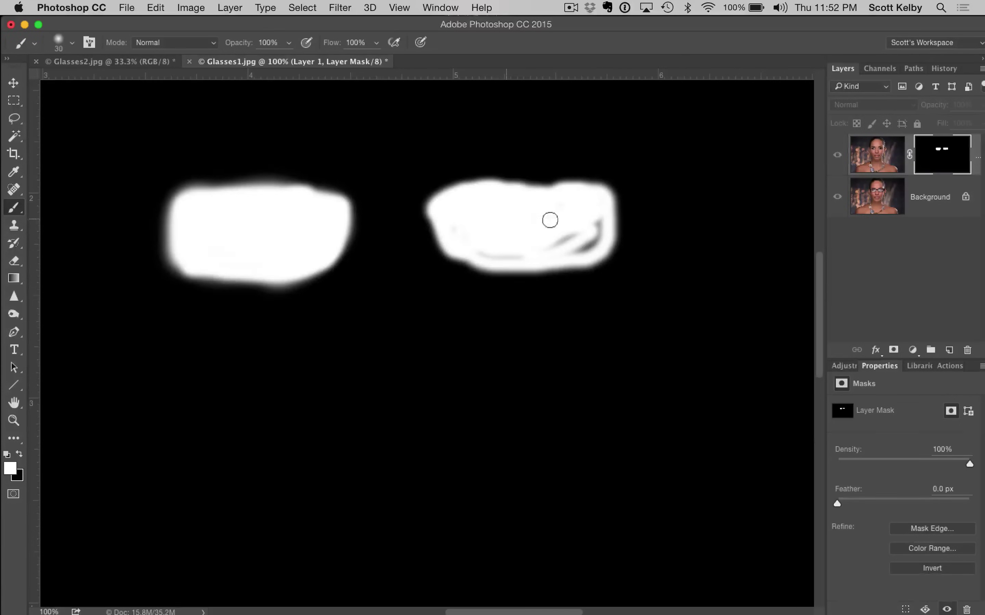
mouse_move(480, 250)
left_mouse_down()
mouse_move(527, 255)
mouse_move(451, 228)
mouse_move(569, 247)
mouse_move(556, 247)
mouse_move(575, 235)
mouse_move(580, 247)
mouse_move(595, 233)
mouse_move(561, 215)
mouse_move(571, 215)
mouse_move(593, 232)
mouse_move(576, 253)
mouse_move(591, 233)
left_mouse_up()
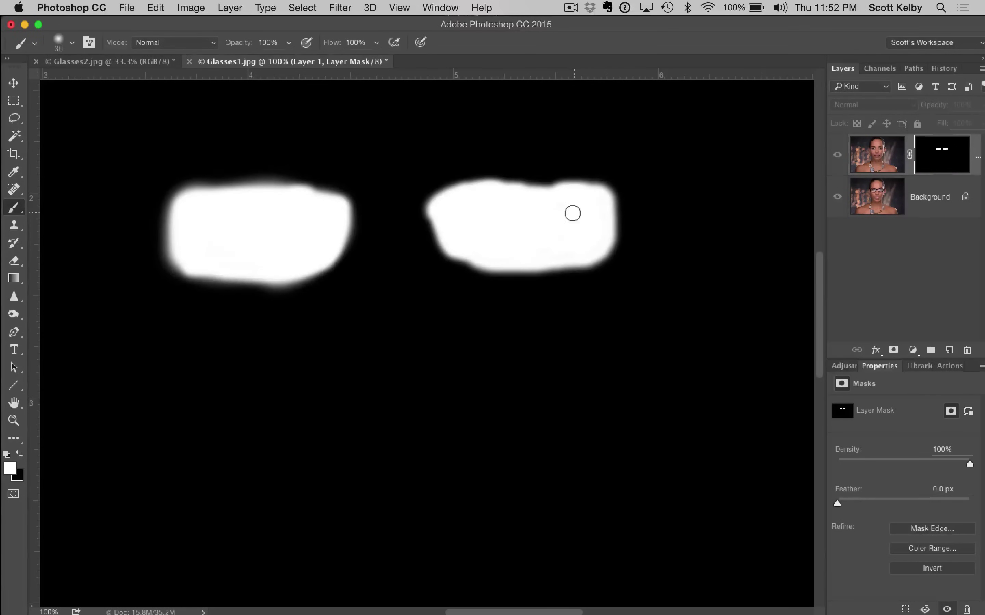
left_click(928, 152, "alt")
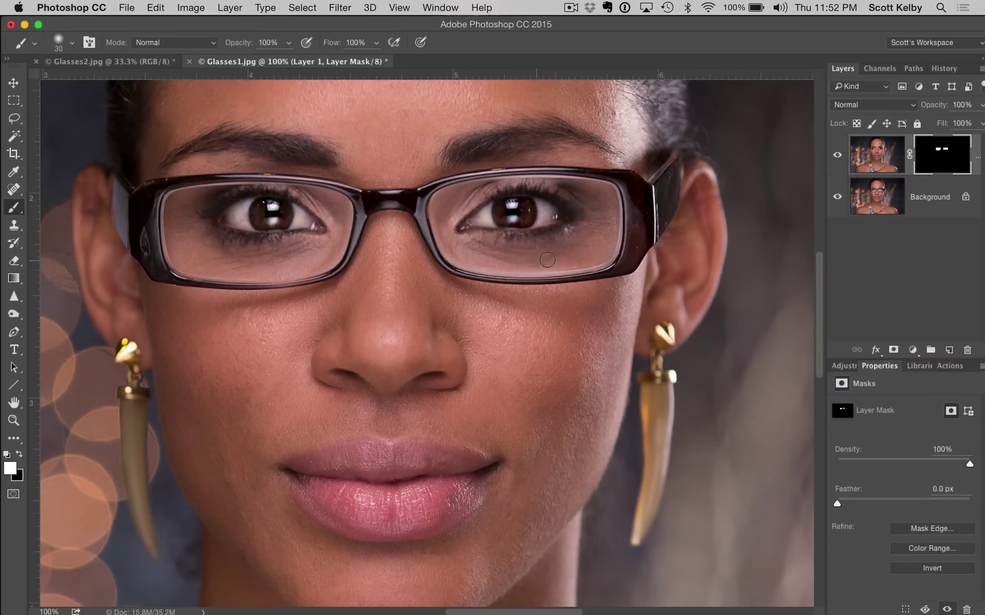
- Toggle Layer 1 to compare the lenses before and after, and lower its opacity to 76%
key("super+minus")
key("super+minus")
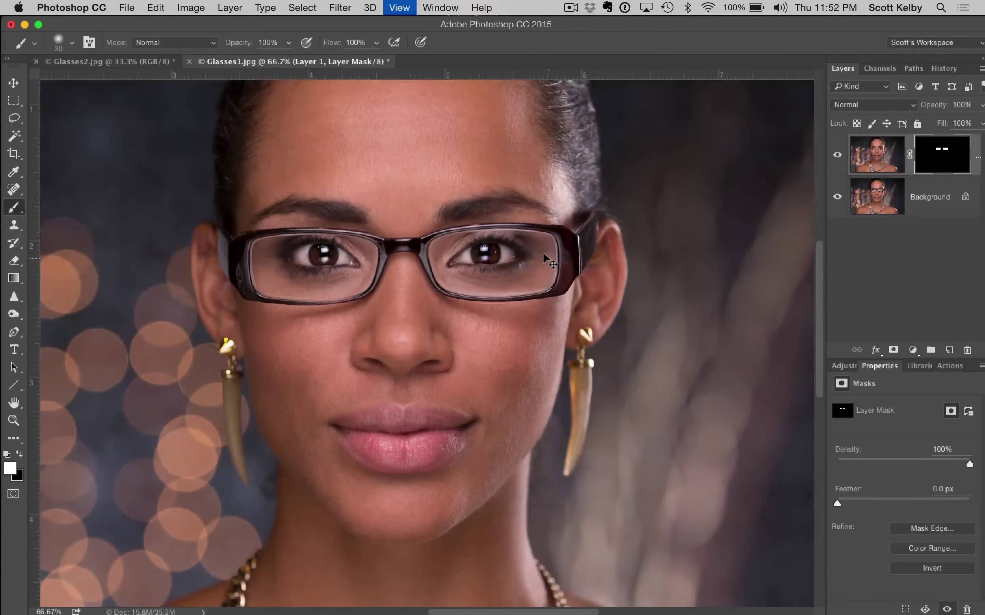
key("super+minus")
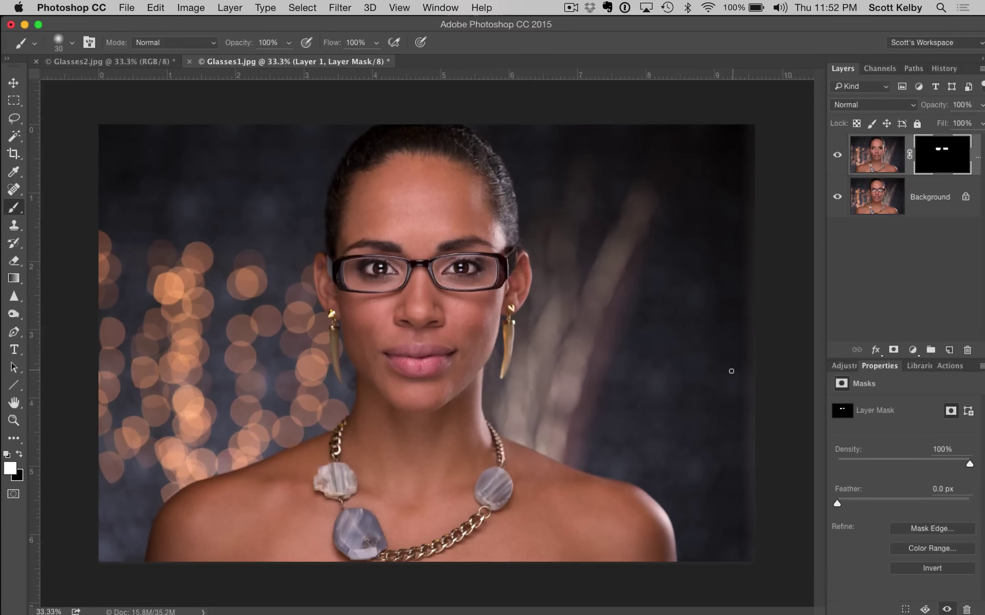
left_click(836, 155)
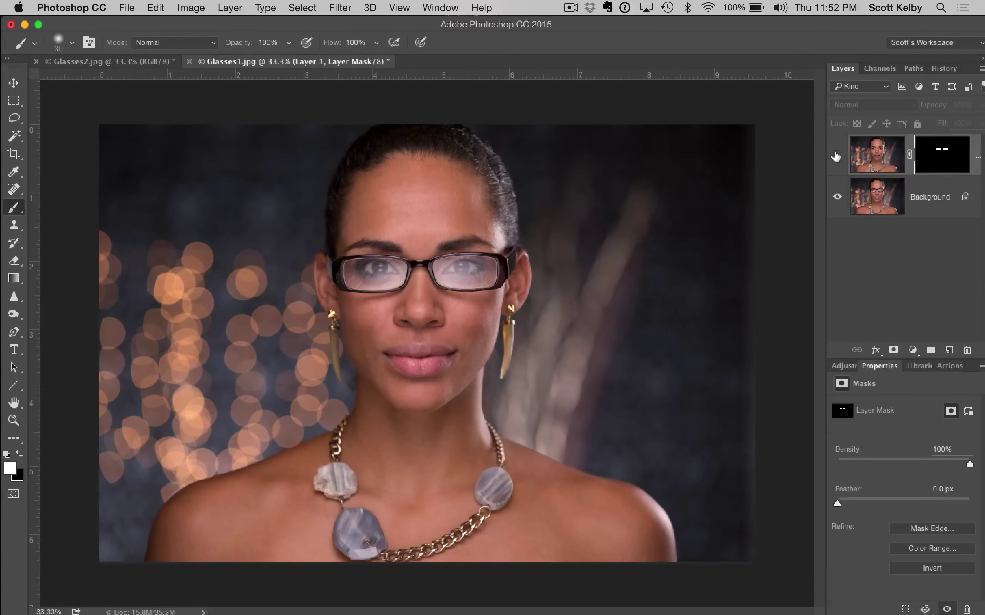
left_click(835, 156)
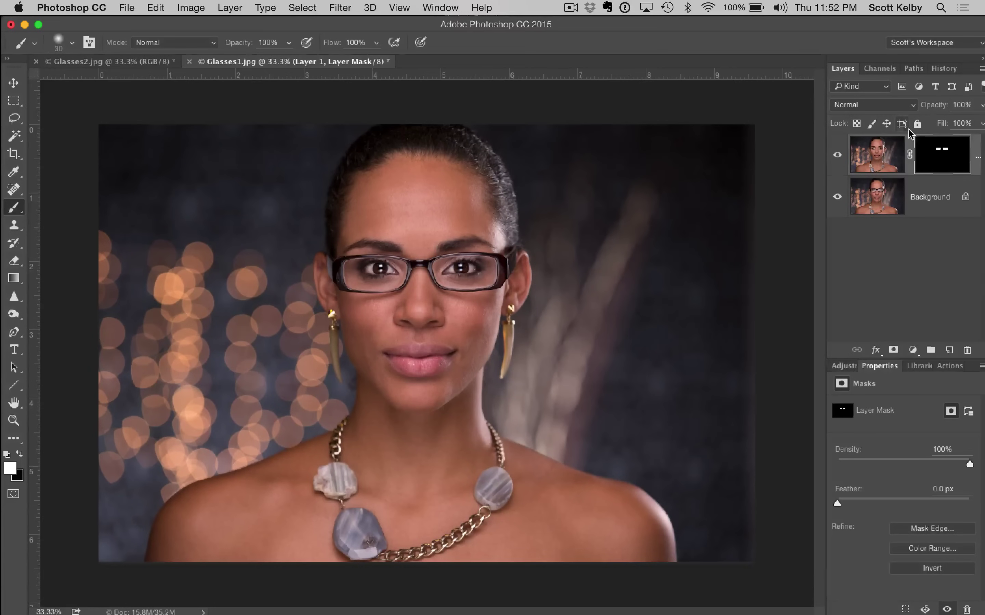
left_click_drag(940, 105, 925, 107)
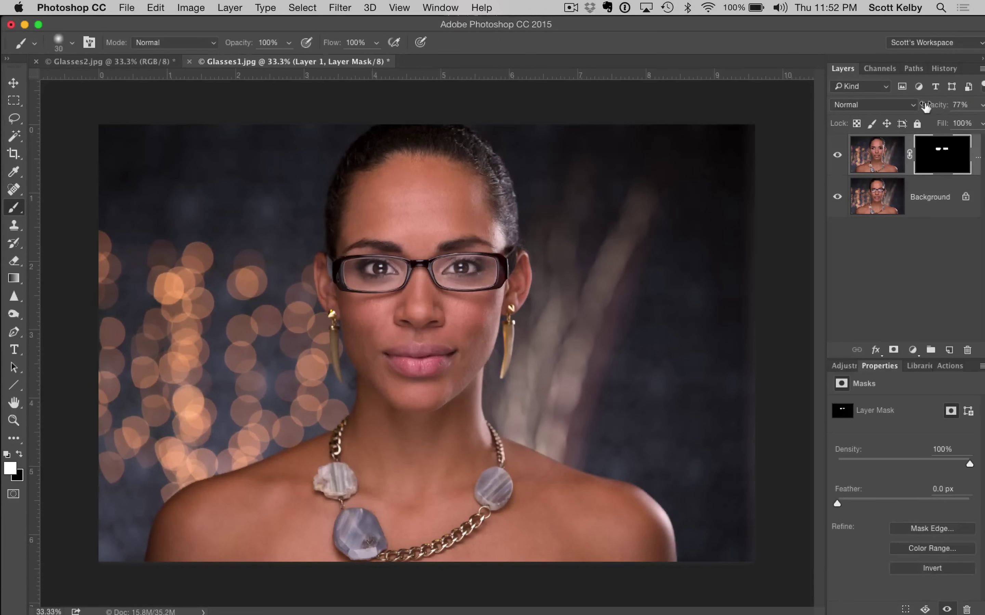
left_click_drag(935, 104, 934, 105)
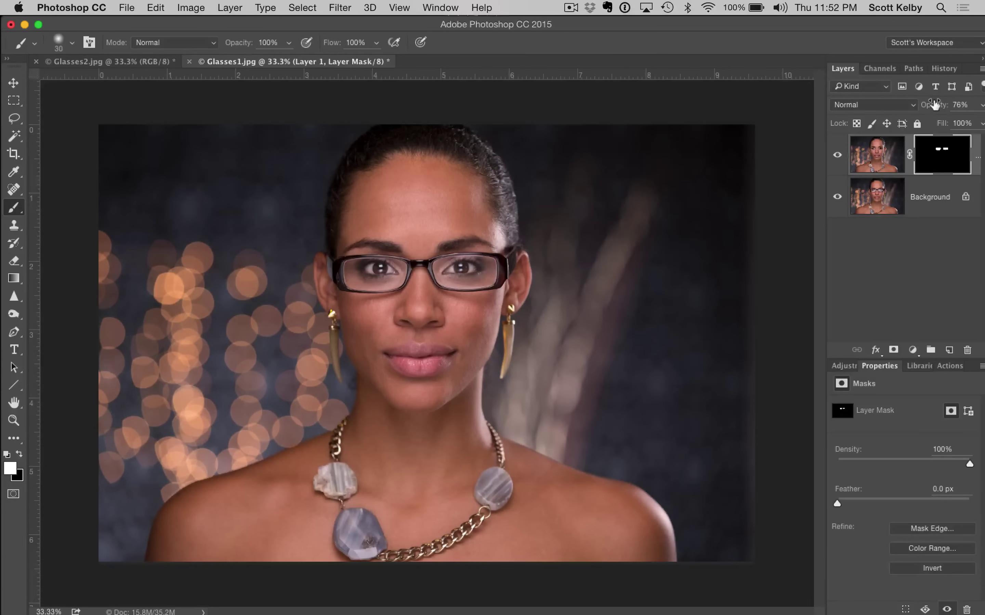